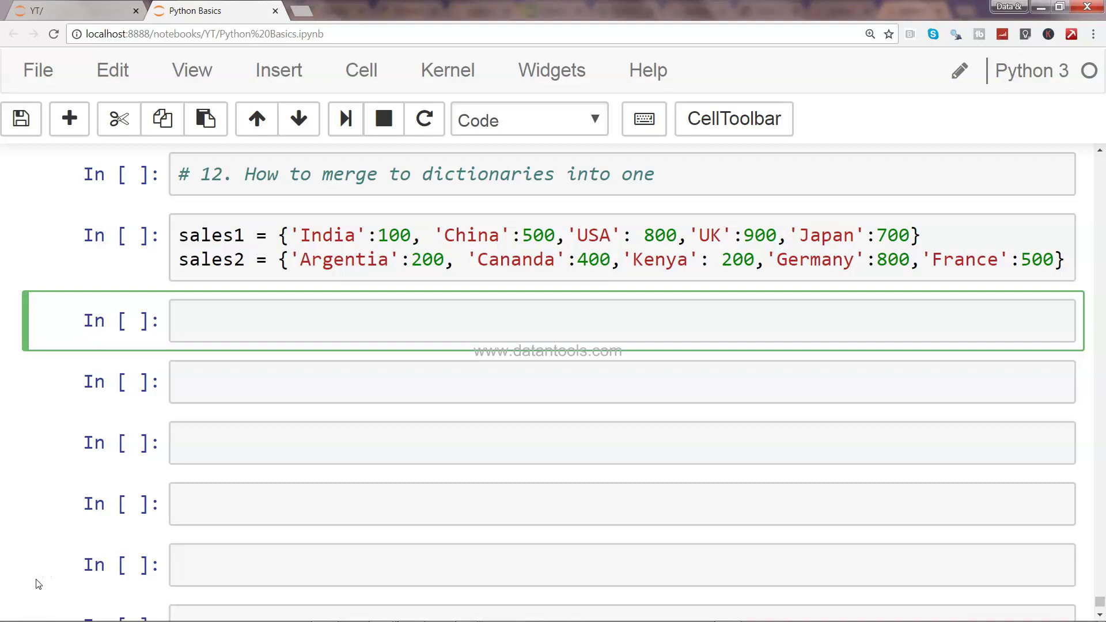
Correct 'to' to 'two' in the heading comment about merging dictionaries
{"action": "left_click", "coordinate": [399, 177]}
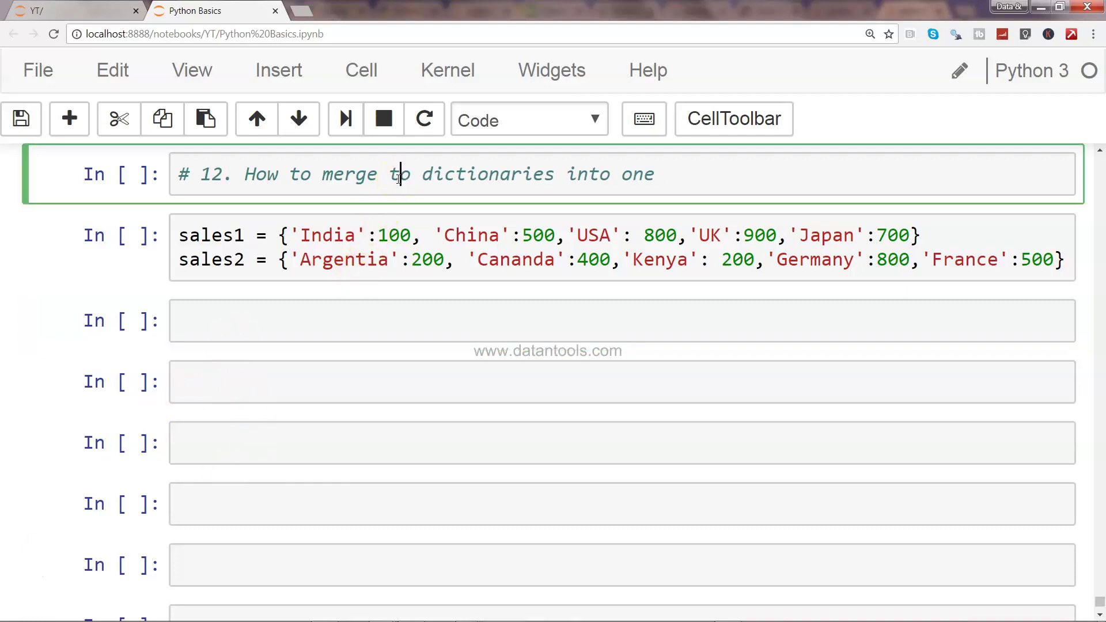
{"action": "type", "text": "w"}
{"action": "left_click", "coordinate": [400, 237]}
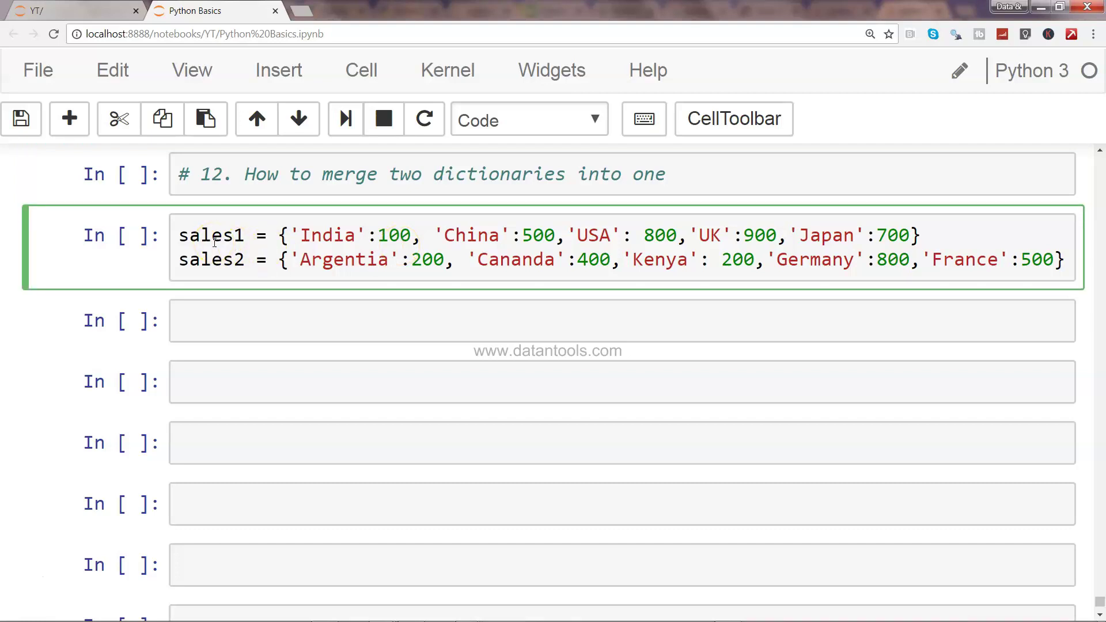
Enter sales = {**sales1, **sales2} in the empty cell and save the notebook
{"action": "left_click", "coordinate": [237, 309]}
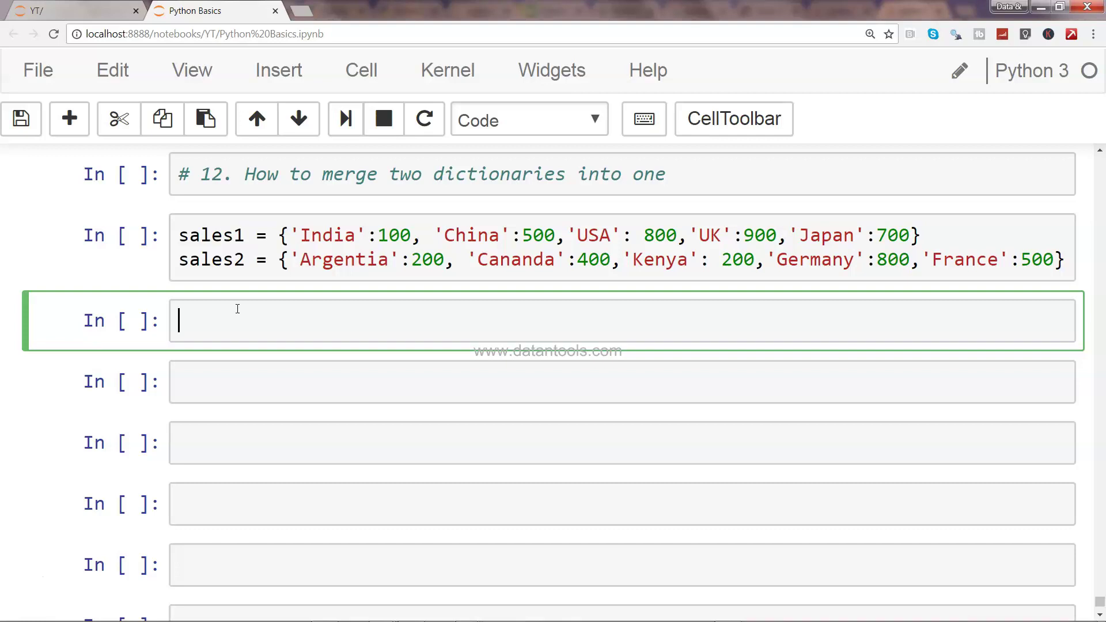
{"action": "type", "text": "sales = "}
{"action": "type", "text": "{"}
{"action": "type", "text": "**"}
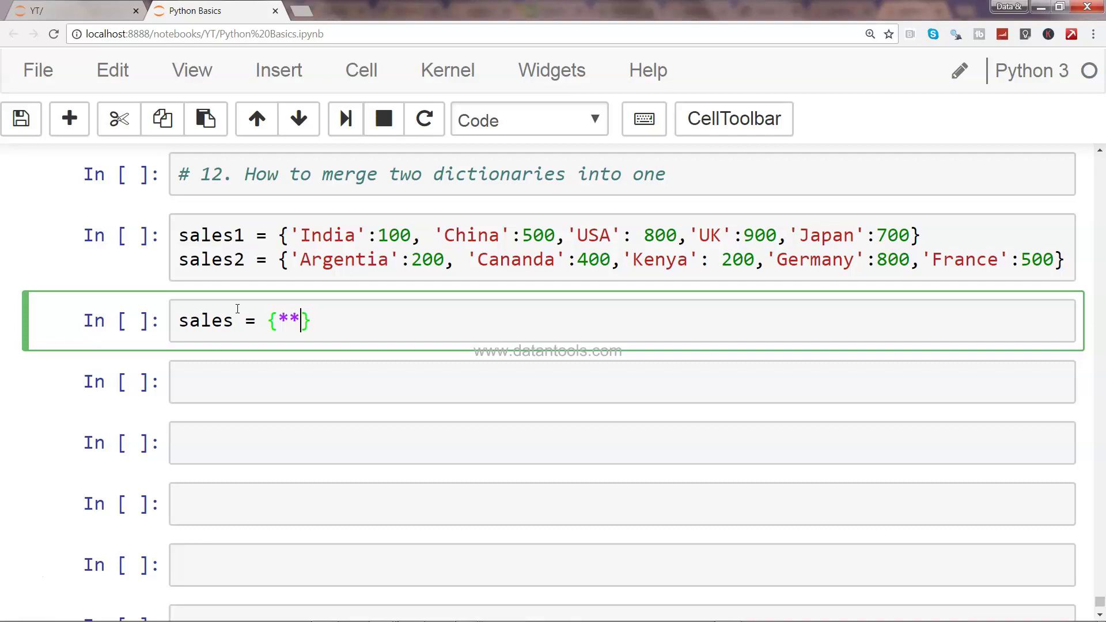
{"action": "type", "text": "sales1, **sales2"}
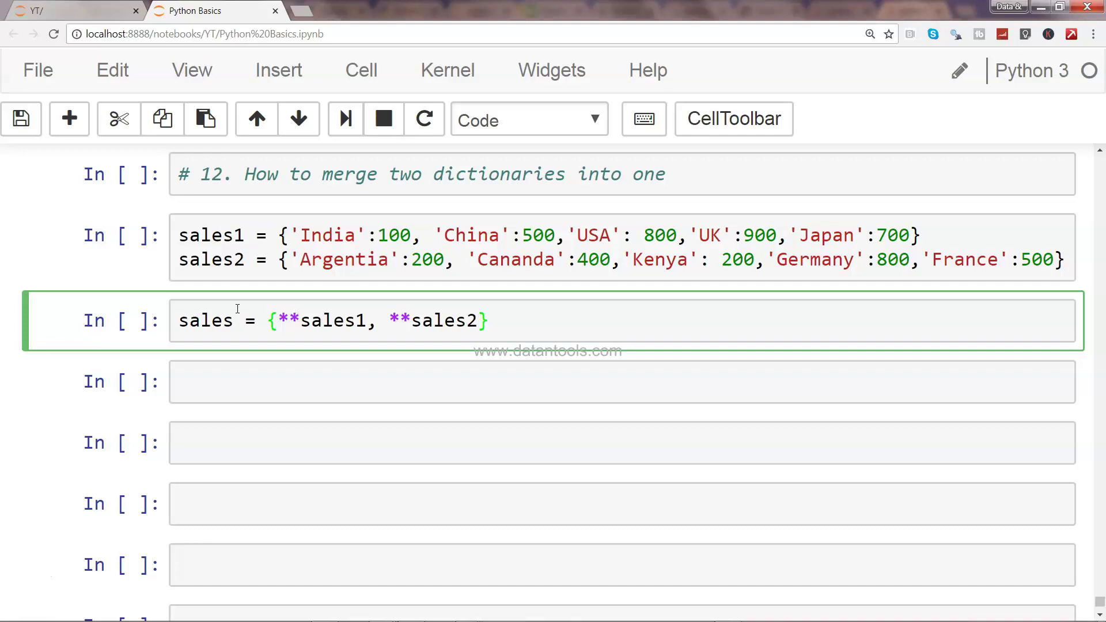
{"action": "key", "text": "ctrl+s"}
Run the sales1/sales2 definitions and the merge cell so sales is built without a NameError
{"action": "key", "text": "shift+Return"}
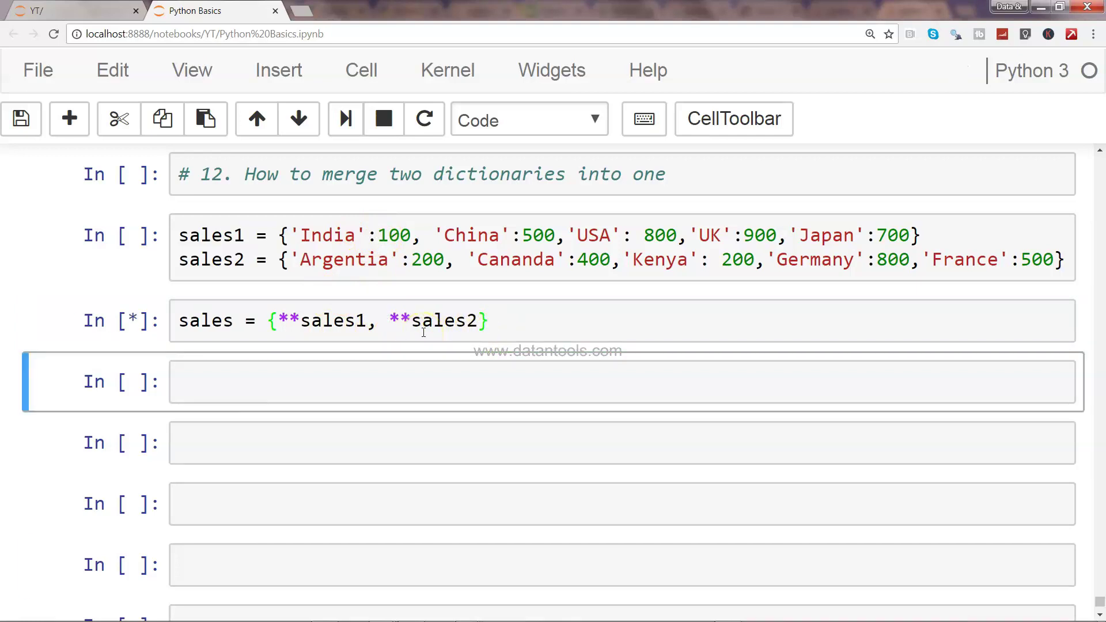
{"action": "left_click", "coordinate": [395, 252]}
{"action": "key", "text": "shift+Return"}
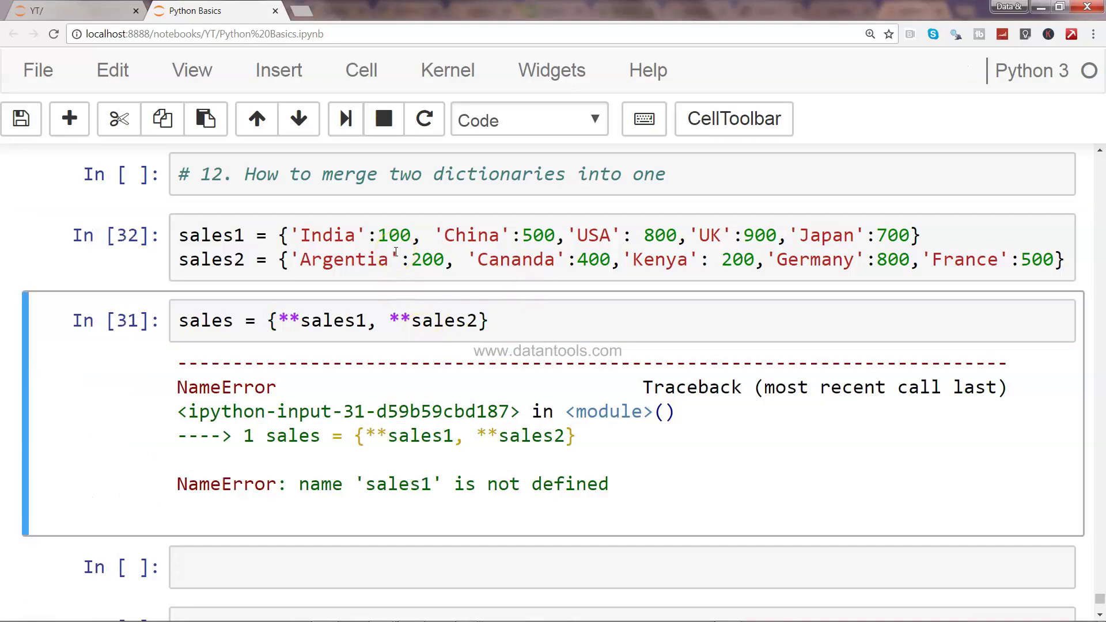
{"action": "key", "text": "shift+Return"}
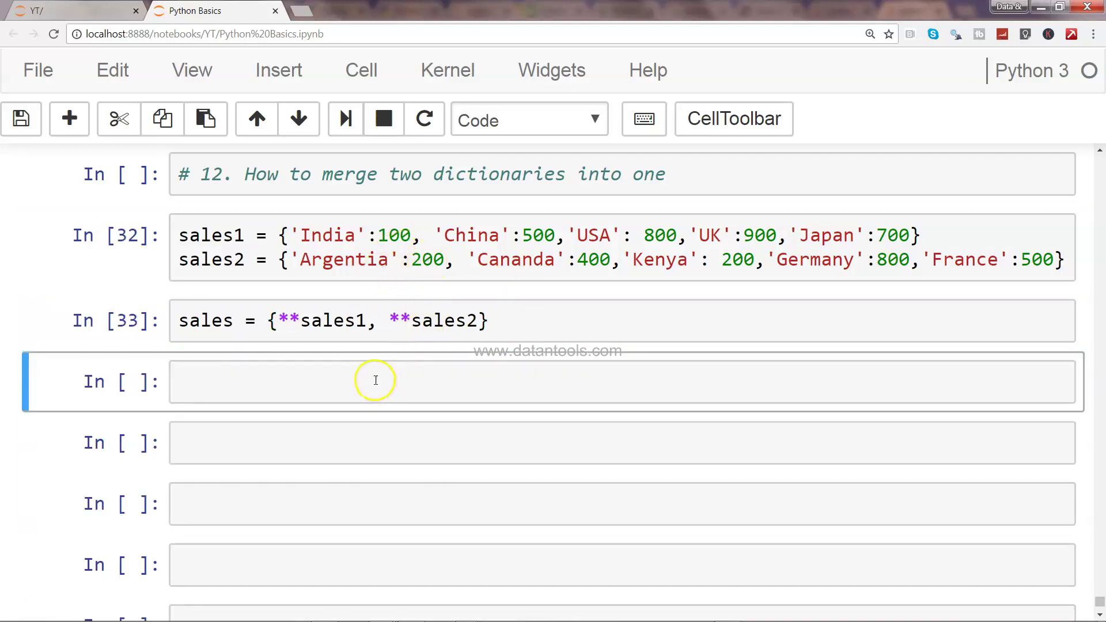
Display the merged sales dictionary listing all ten countries
{"action": "left_click", "coordinate": [375, 380]}
{"action": "type", "text": "sales"}
{"action": "key", "text": "shift+Return"}
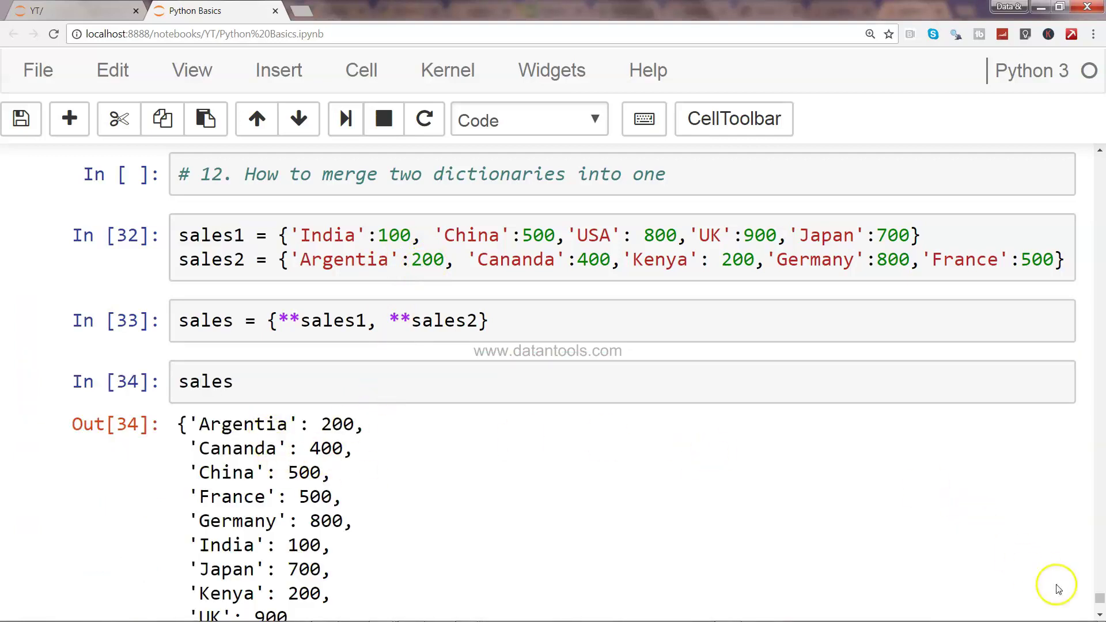
{"action": "left_click", "coordinate": [1099, 615]}
{"action": "scroll", "coordinate": [1096, 603], "scroll_direction": "down", "scroll_amount": 2}
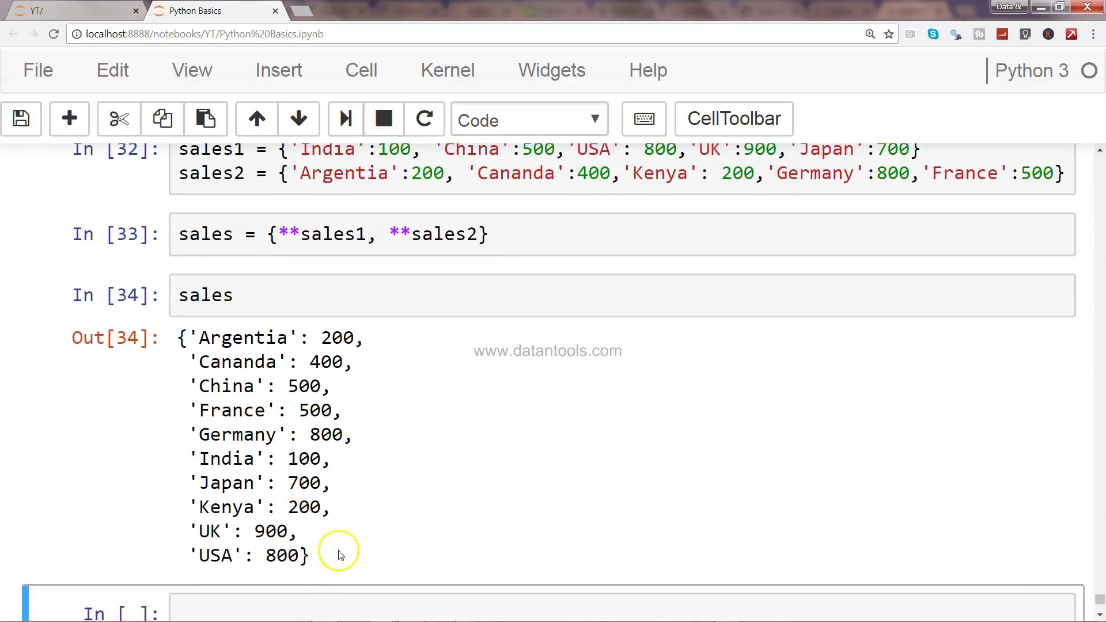
{"action": "left_click", "coordinate": [332, 602]}
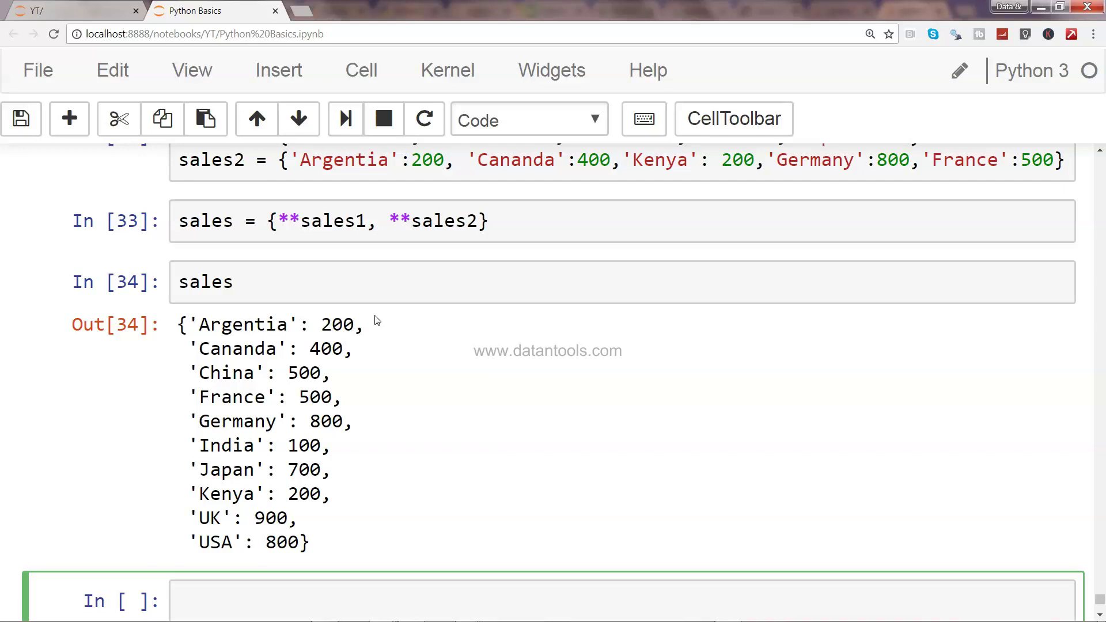
{"action": "type", "text": "sales"}
{"action": "type", "text": " = sale1"}
{"action": "type", "text": ".co"}
Build sales = sales1.copy() using the sales1 name suggestion and run it
{"action": "key", "text": "BackSpace"}
{"action": "key", "text": "BackSpace"}
{"action": "key", "text": "BackSpace"}
{"action": "key", "text": "BackSpace"}
{"action": "type", "text": "s"}
{"action": "key", "text": "Tab"}
{"action": "key", "text": "Down"}
{"action": "key", "text": "Down"}
{"action": "key", "text": "Down"}
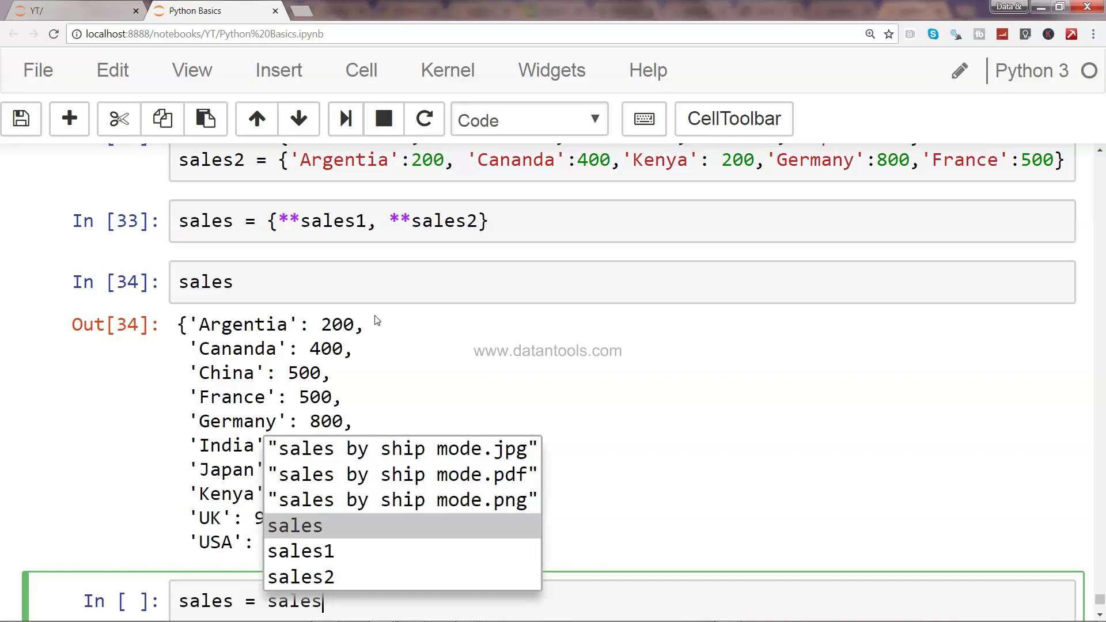
{"action": "key", "text": "Down"}
{"action": "key", "text": "Return"}
{"action": "type", "text": ".copy"}
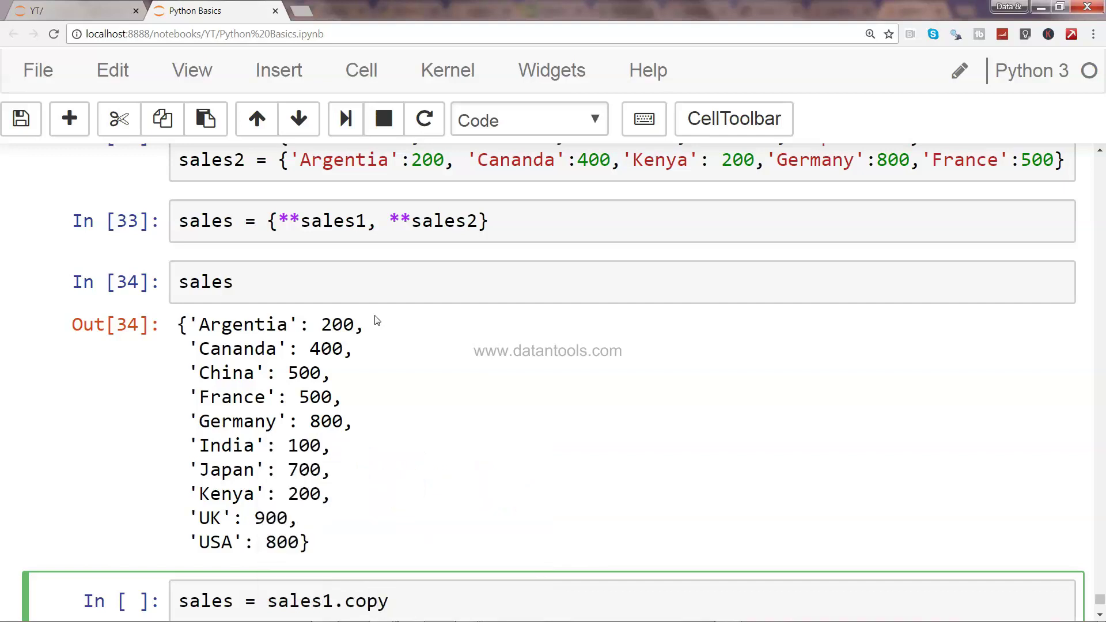
{"action": "type", "text": "()"}
{"action": "key", "text": "shift+Return"}
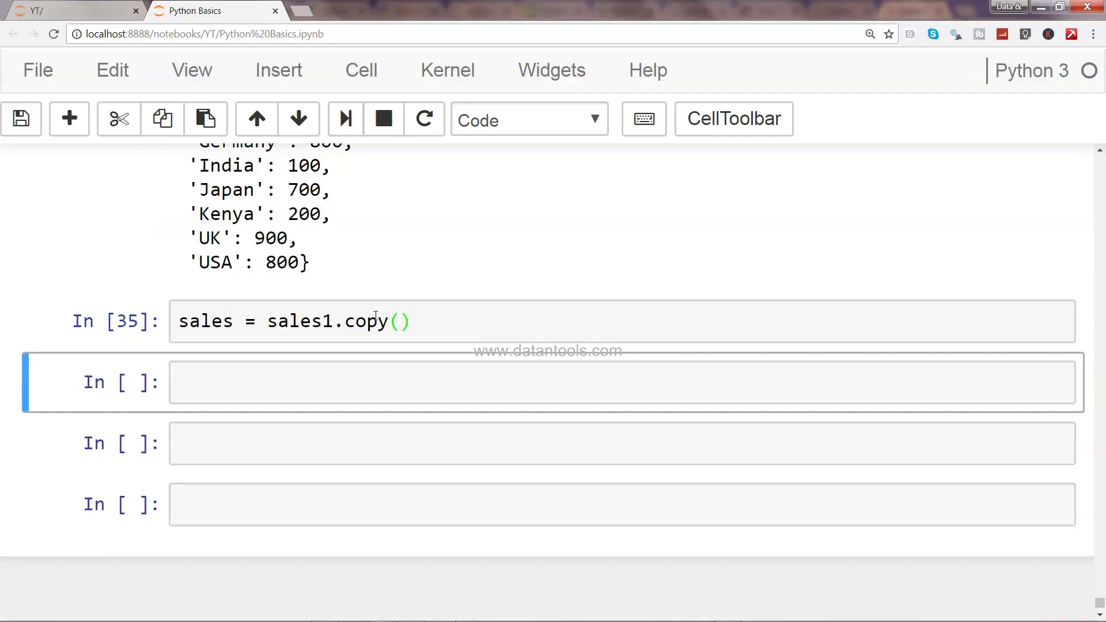
Run sales.update(sales2) and display the ten-country merged dictionary
{"action": "key", "text": "Return"}
{"action": "type", "text": "sales.update(sales2"}
{"action": "key", "text": "shift+Return"}
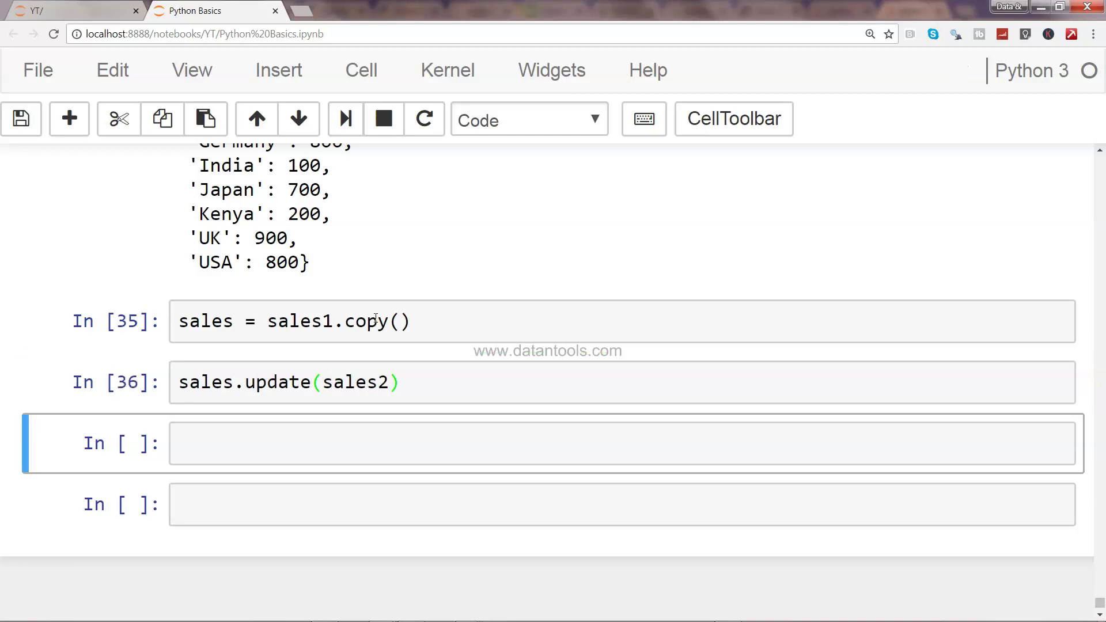
{"action": "key", "text": "Return"}
{"action": "type", "text": "sales"}
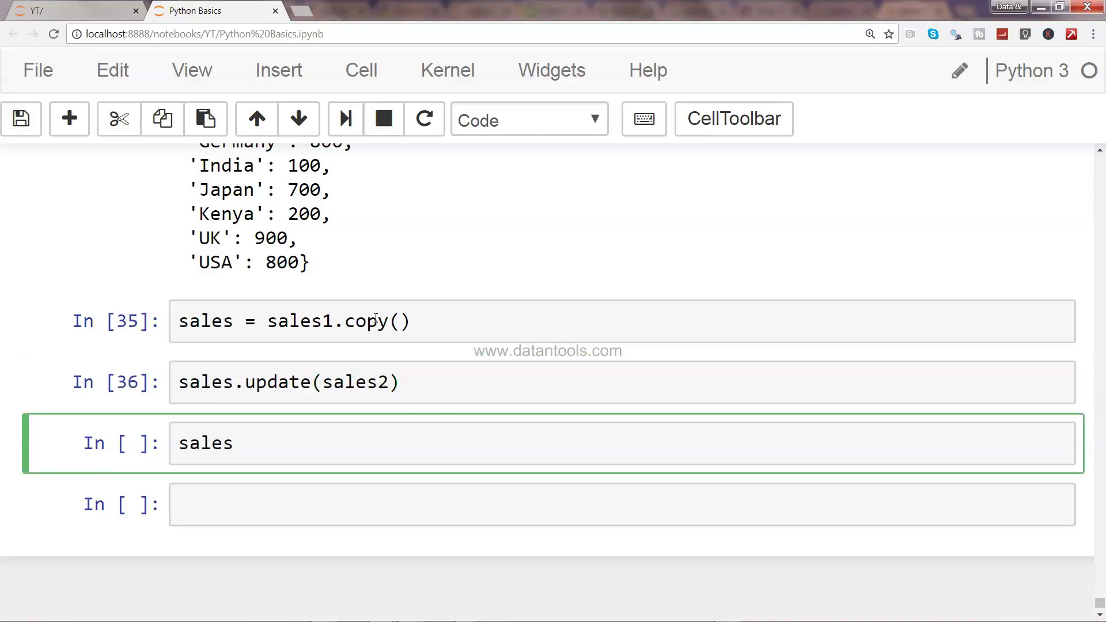
{"action": "key", "text": "shift+Return"}
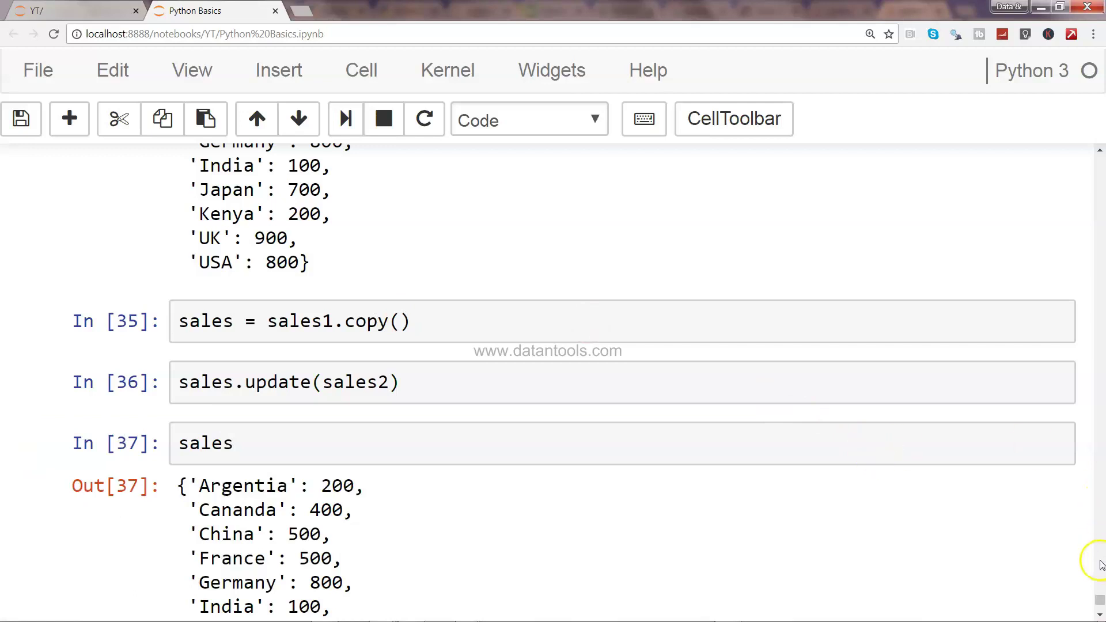
{"action": "scroll", "coordinate": [1099, 609], "scroll_direction": "down", "scroll_amount": 2}
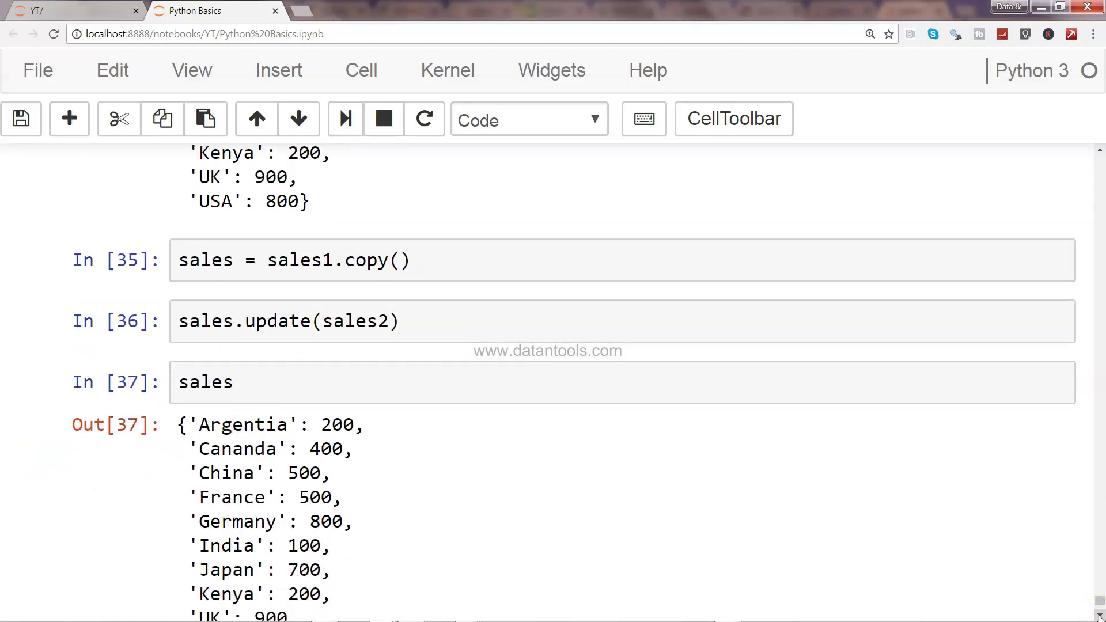
{"action": "scroll", "coordinate": [1099, 612], "scroll_direction": "down", "scroll_amount": 3}
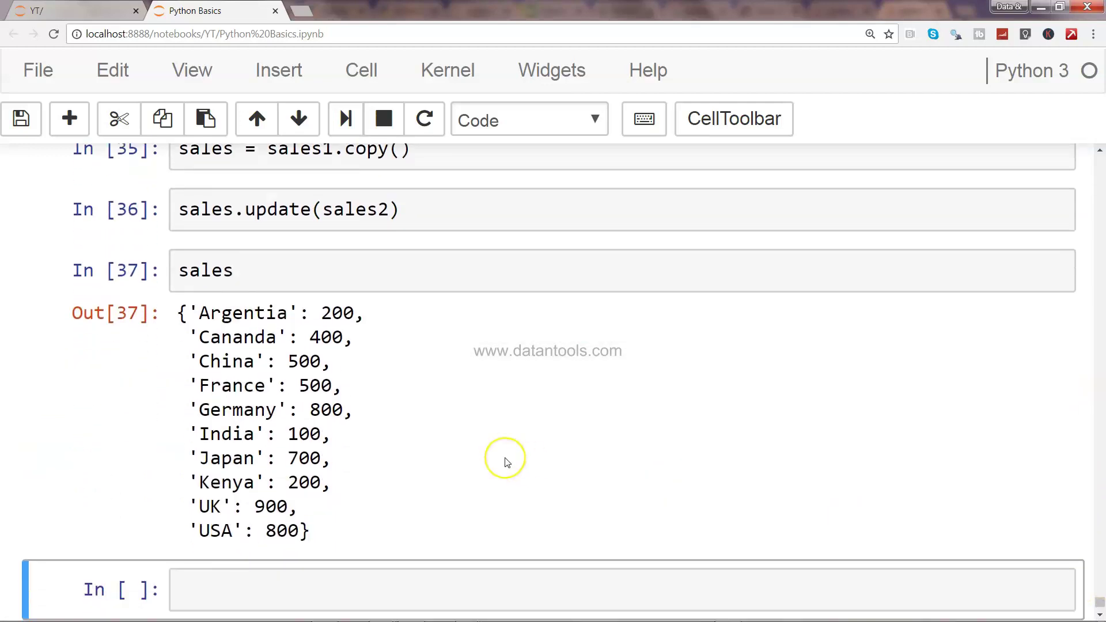